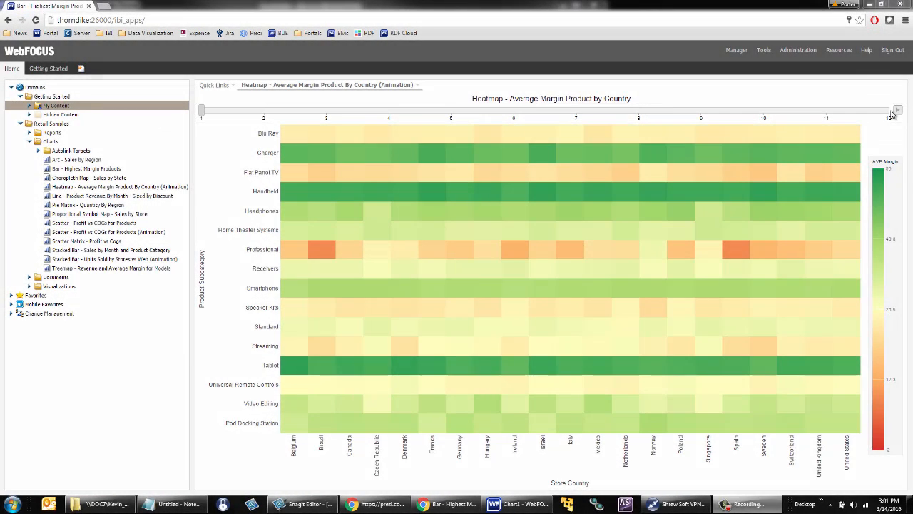
# Step: Play the month-by-month animation of the Average Margin Product by Country heatmap
pyautogui.click(897, 113)
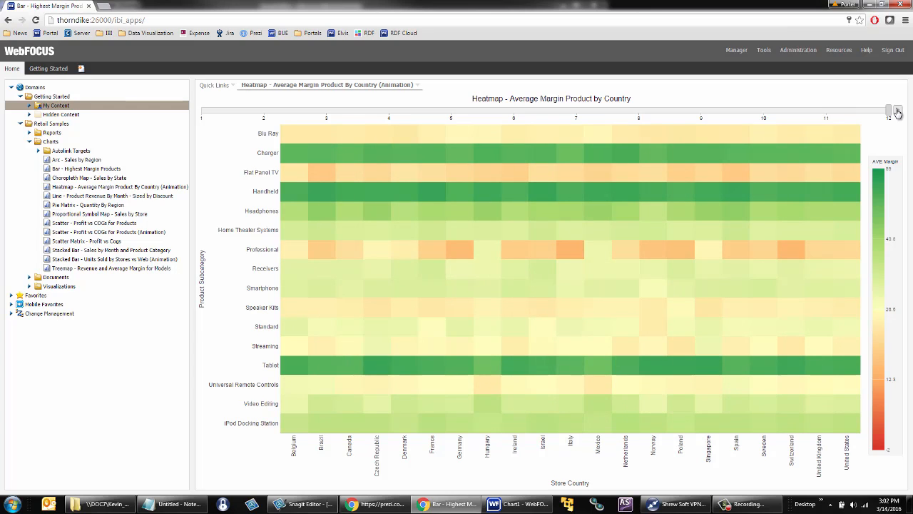
# Step: Switch to the Chart1 InfoAssist window and change its chart type to the Special category's heatmap
pyautogui.click(509, 509)
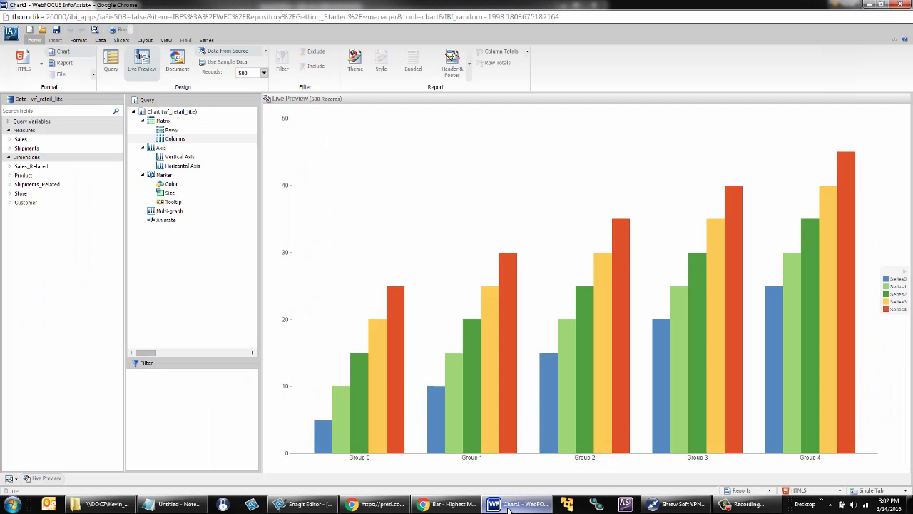
pyautogui.click(163, 121)
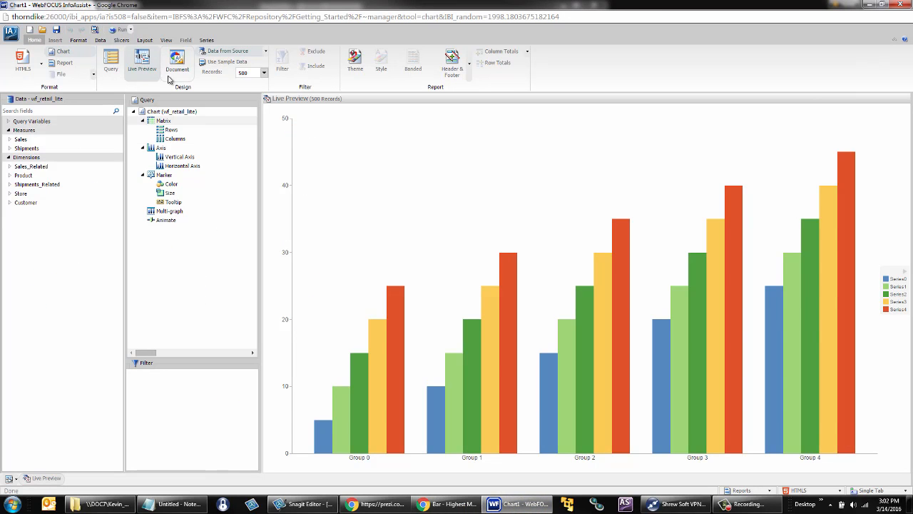
pyautogui.click(77, 40)
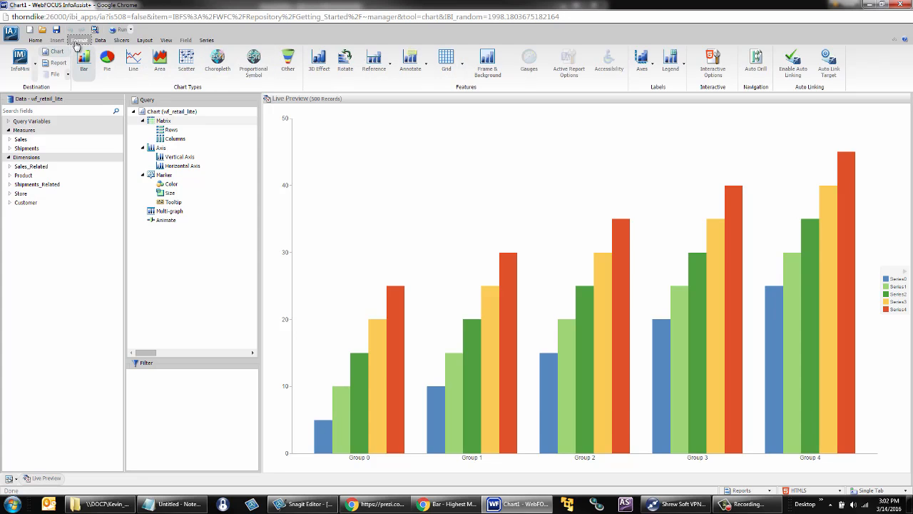
pyautogui.click(285, 63)
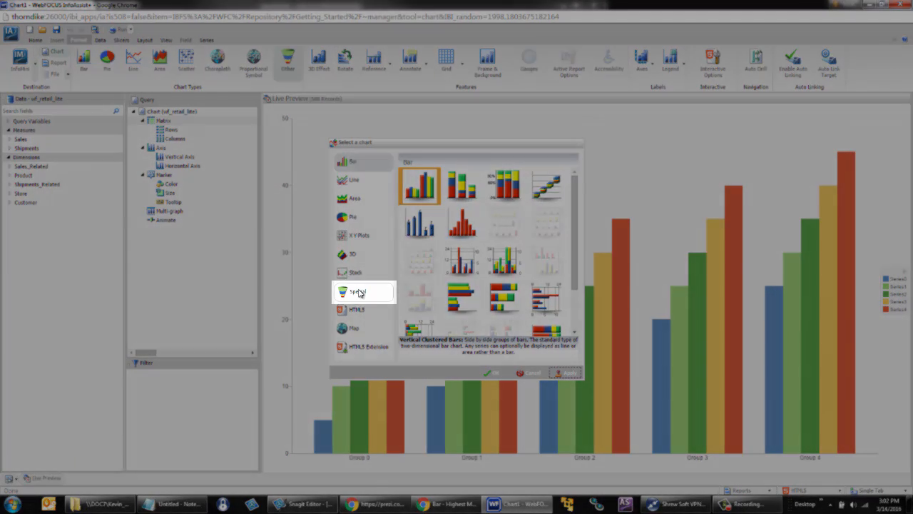
pyautogui.click(359, 291)
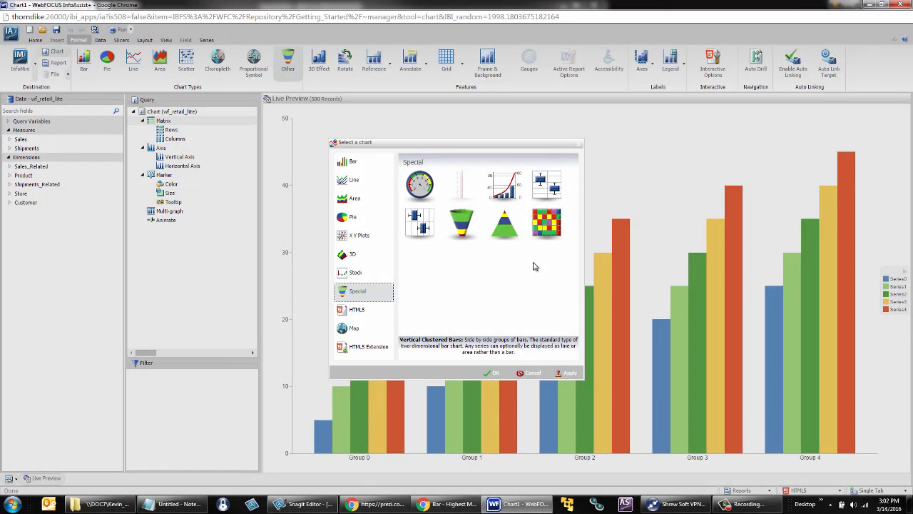
pyautogui.click(555, 223)
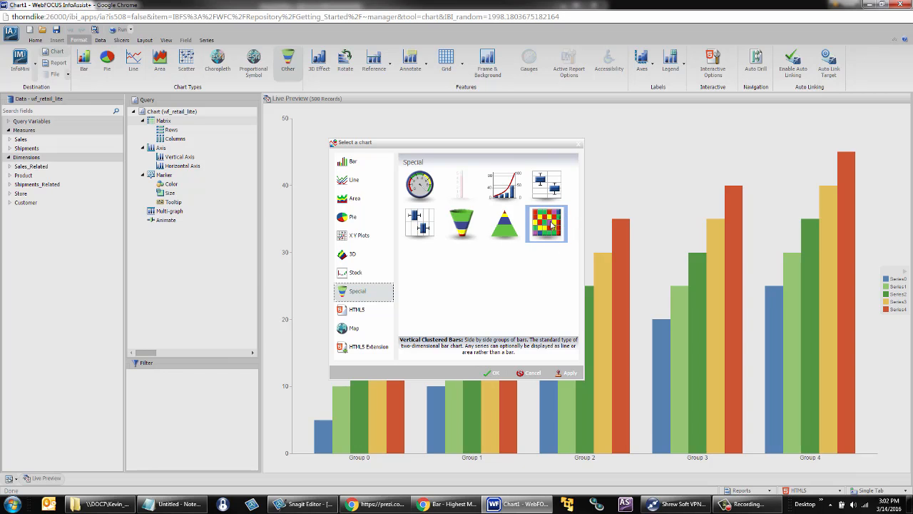
pyautogui.click(495, 373)
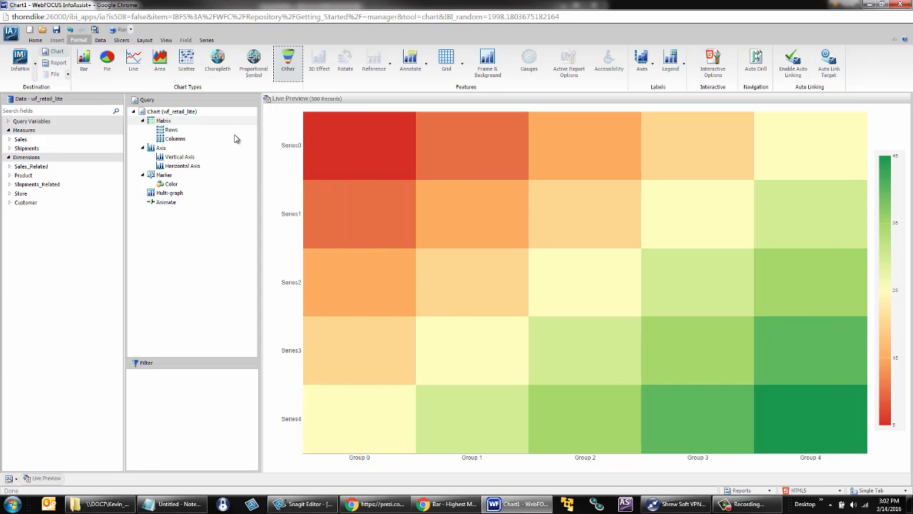
# Step: Start a new detail (DEFINE) field named Margin and add the percent display option to its decimal format
pyautogui.click(101, 41)
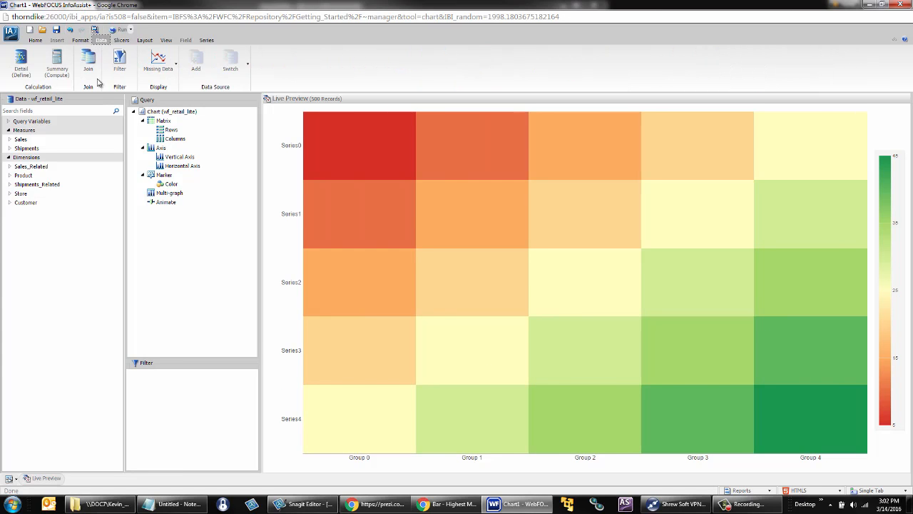
pyautogui.click(21, 63)
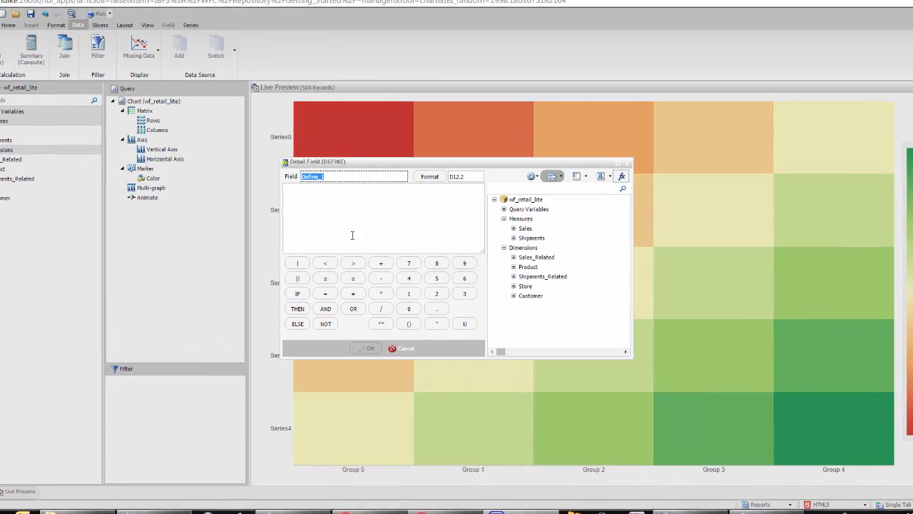
pyautogui.write('Margin')
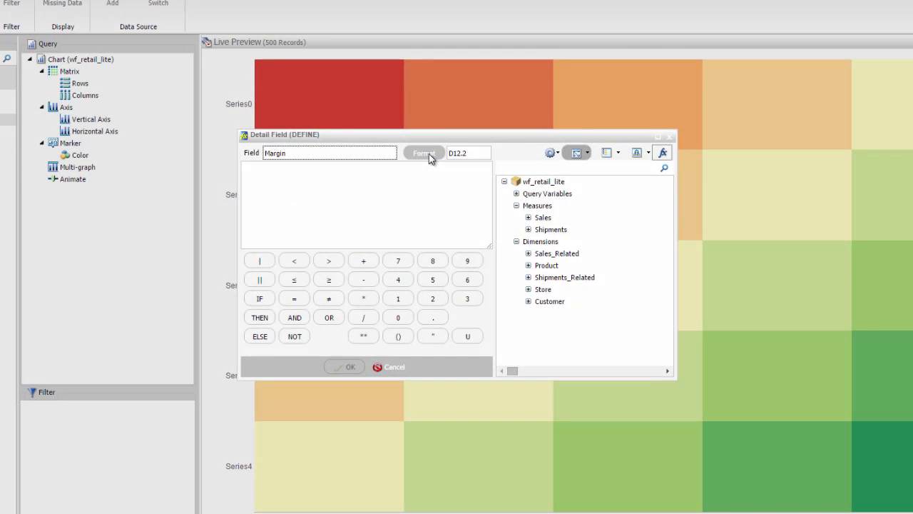
pyautogui.click(425, 155)
pyautogui.click(548, 164)
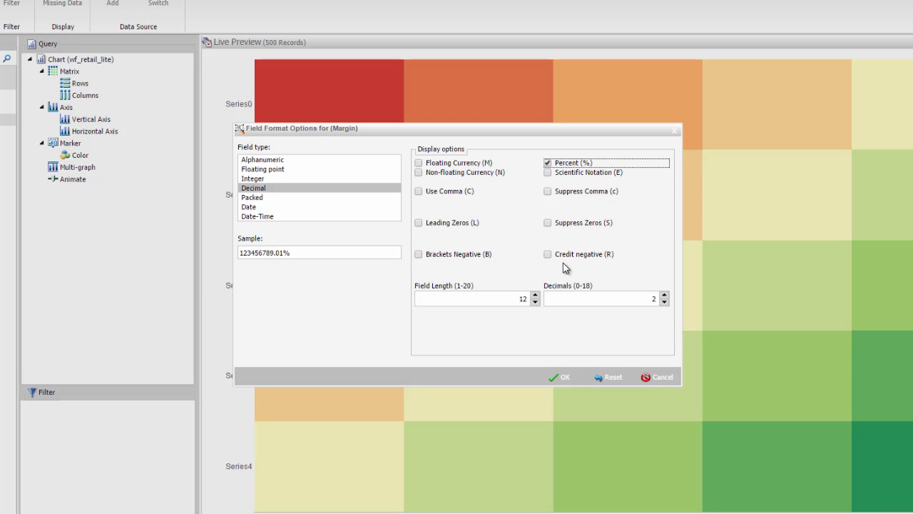
pyautogui.click(562, 376)
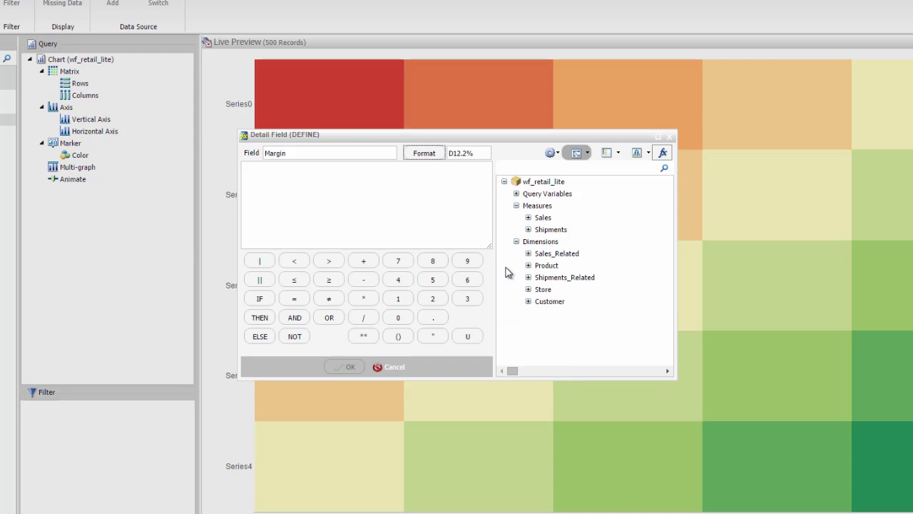
# Step: Define Margin as (Gross Profit / Revenue)*100 using the Sales measures and save the field
pyautogui.click(382, 216)
pyautogui.write('(')
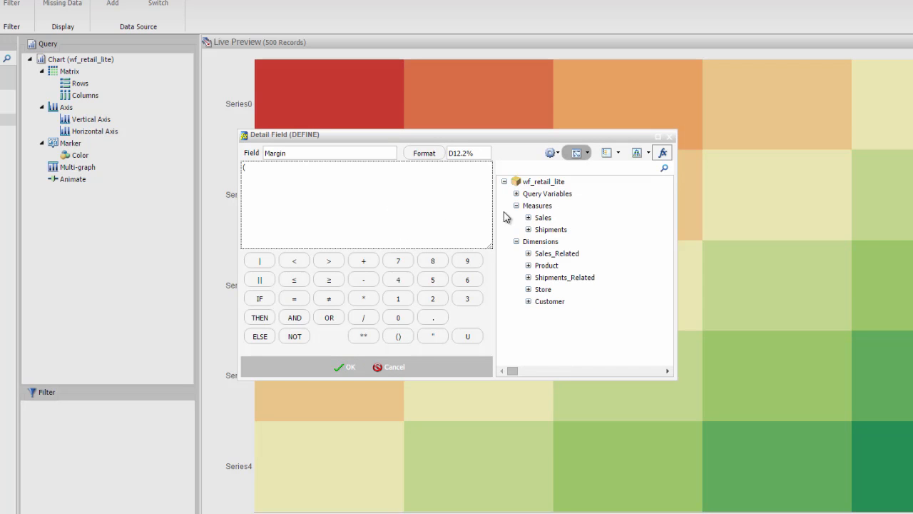
pyautogui.click(529, 217)
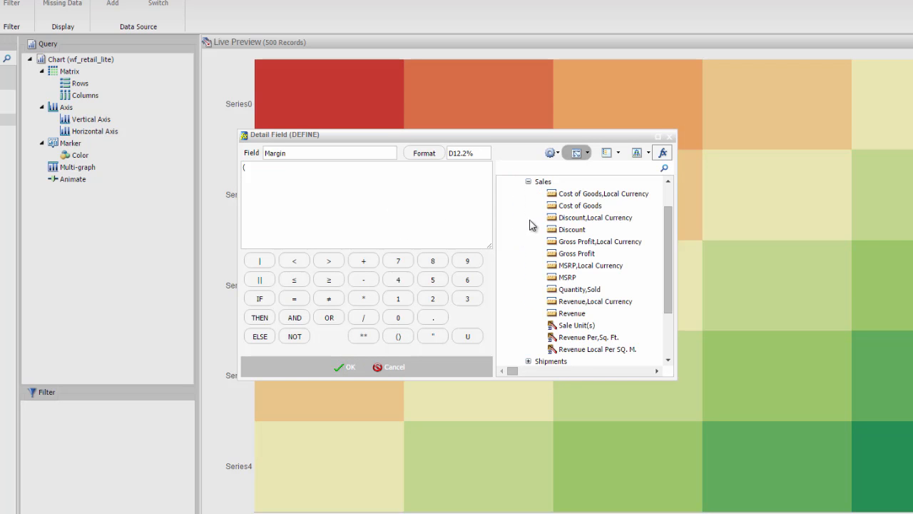
pyautogui.doubleClick(569, 254)
pyautogui.write('/')
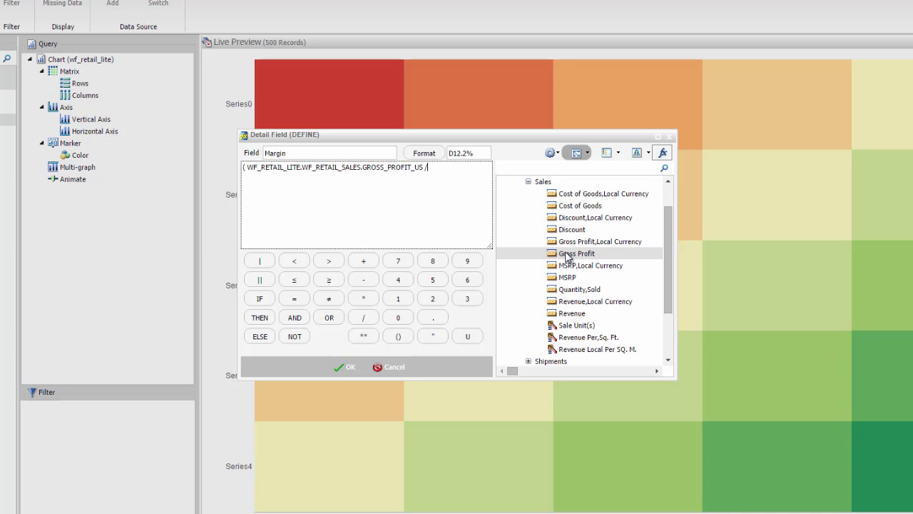
pyautogui.doubleClick(572, 314)
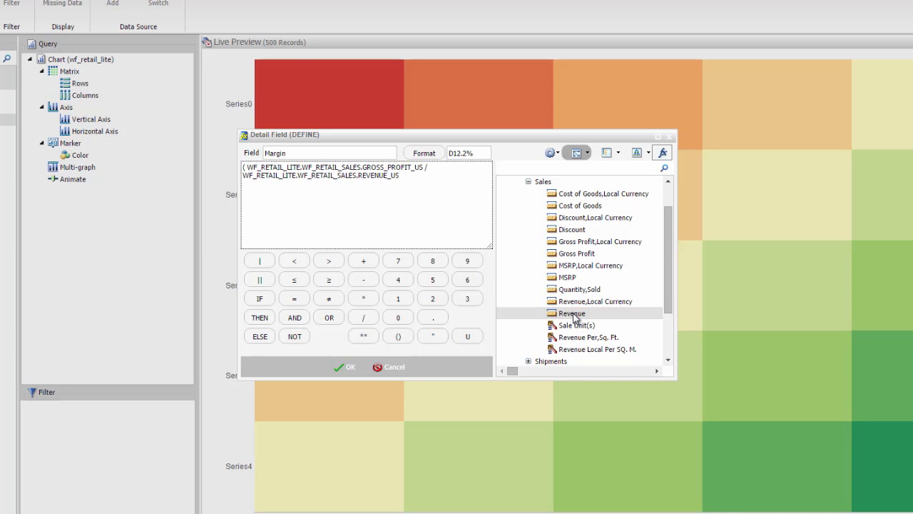
pyautogui.write(')*100')
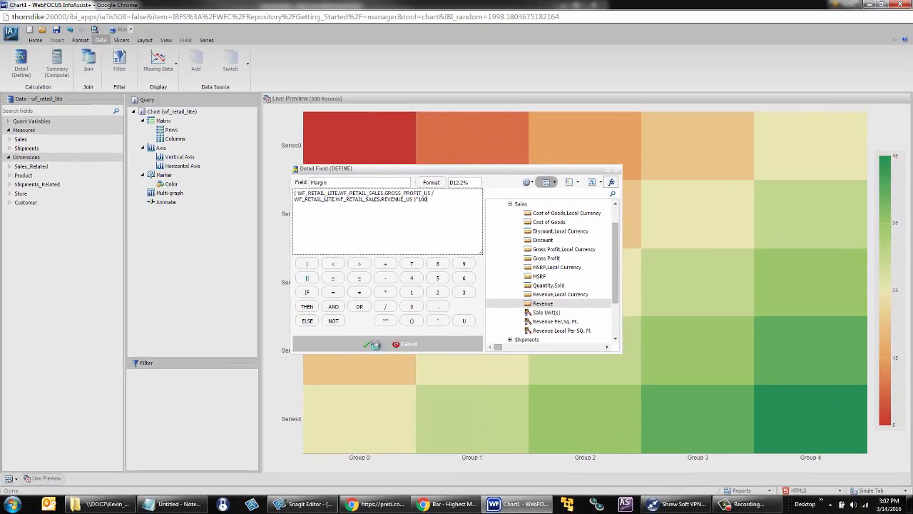
pyautogui.click(366, 358)
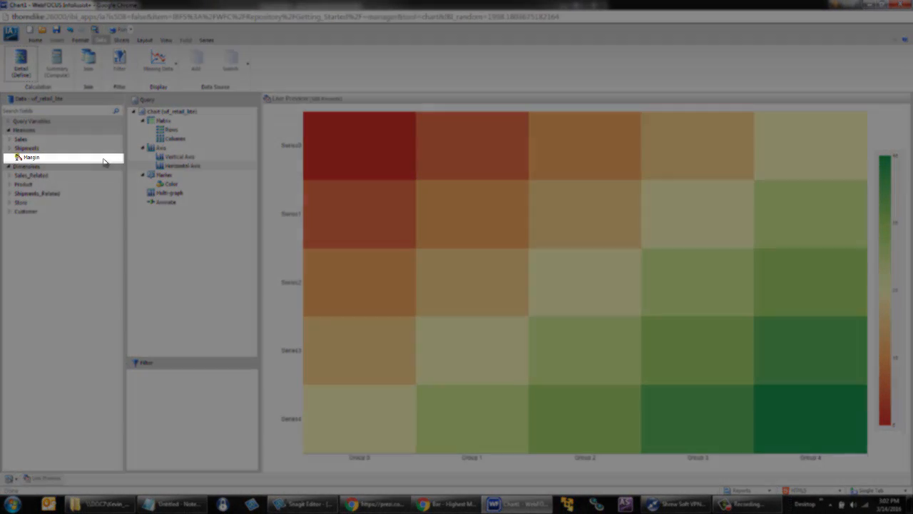
# Step: Assign Margin to the marker's Color and filter the chart to records where Store Front is true
pyautogui.moveTo(34, 158); pyautogui.dragTo(166, 189)
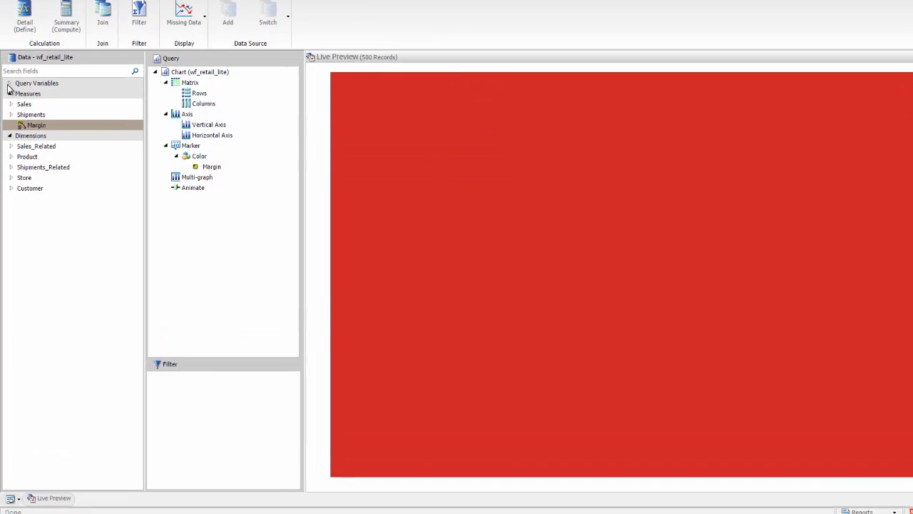
pyautogui.click(8, 121)
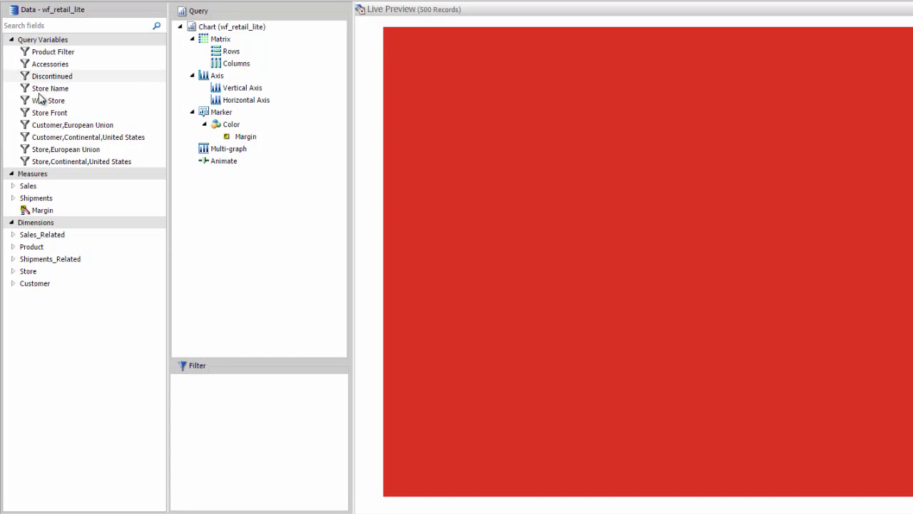
pyautogui.moveTo(39, 112); pyautogui.dragTo(216, 422)
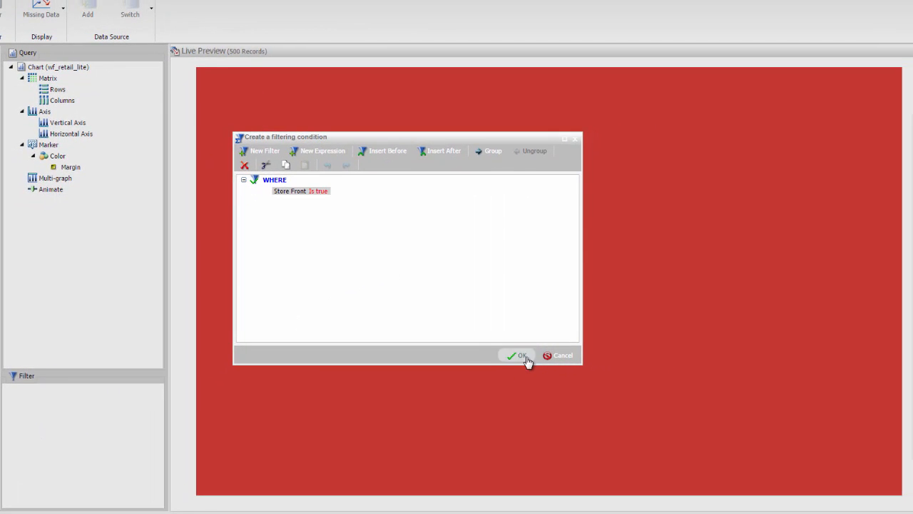
pyautogui.click(523, 357)
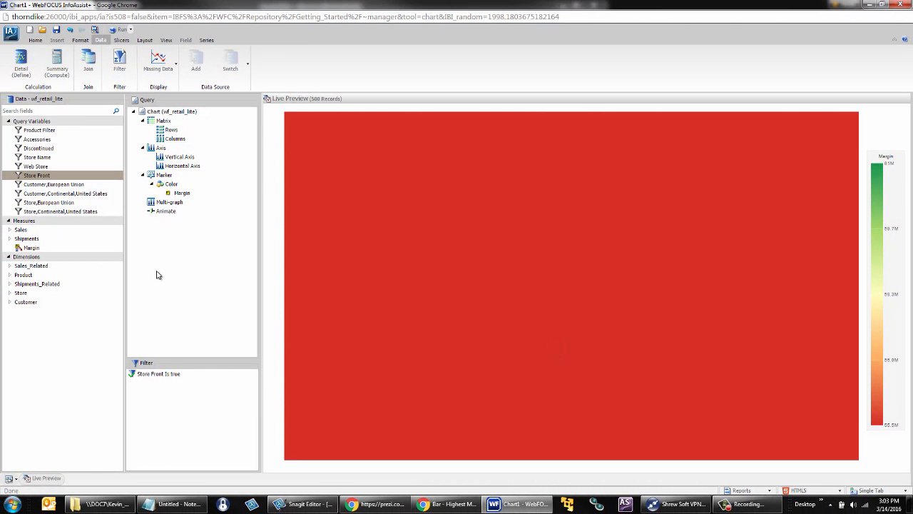
# Step: Place Product,Subcategory on the vertical axis and set the Margin color field's aggregation function to Average
pyautogui.click(10, 275)
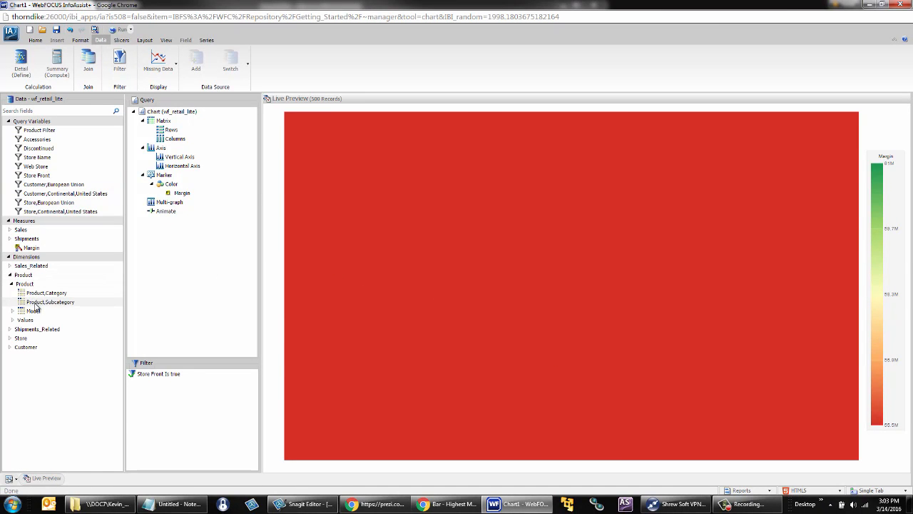
pyautogui.moveTo(38, 302); pyautogui.dragTo(169, 160)
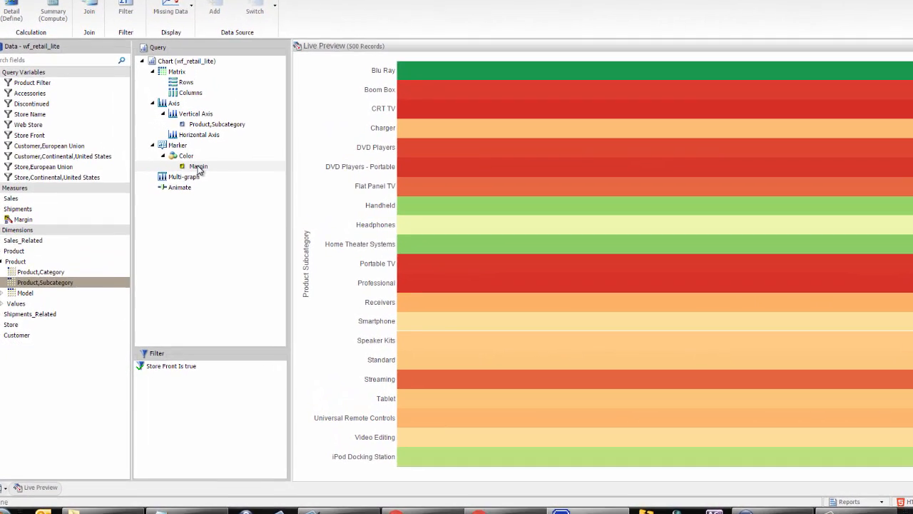
pyautogui.rightClick(182, 204)
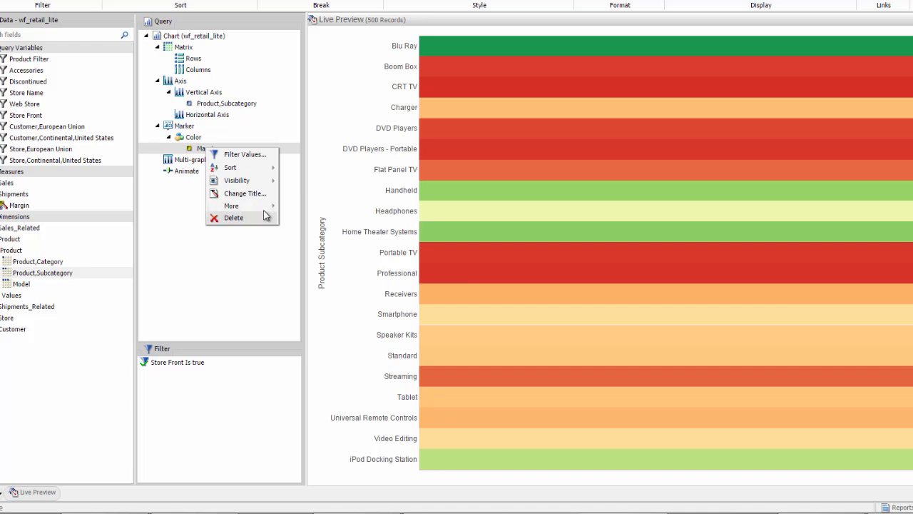
pyautogui.moveTo(272, 206)
pyautogui.moveTo(372, 206)
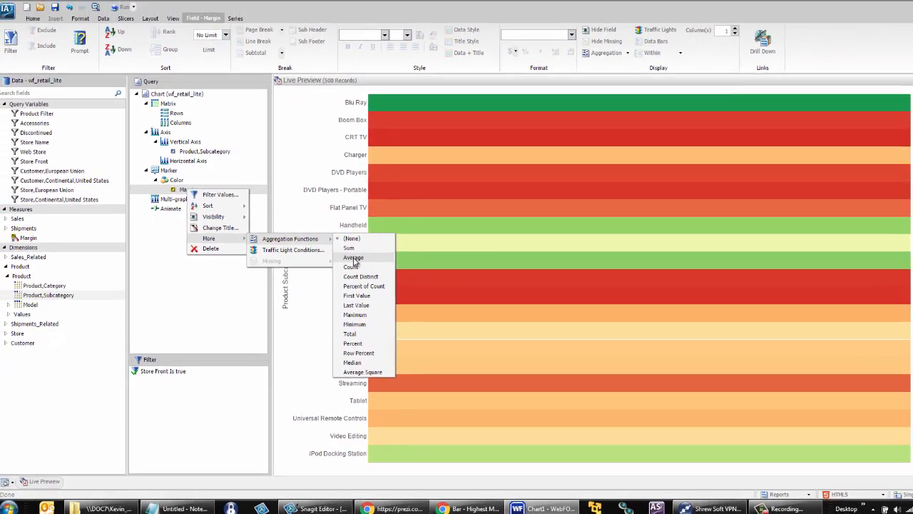
pyautogui.click(401, 228)
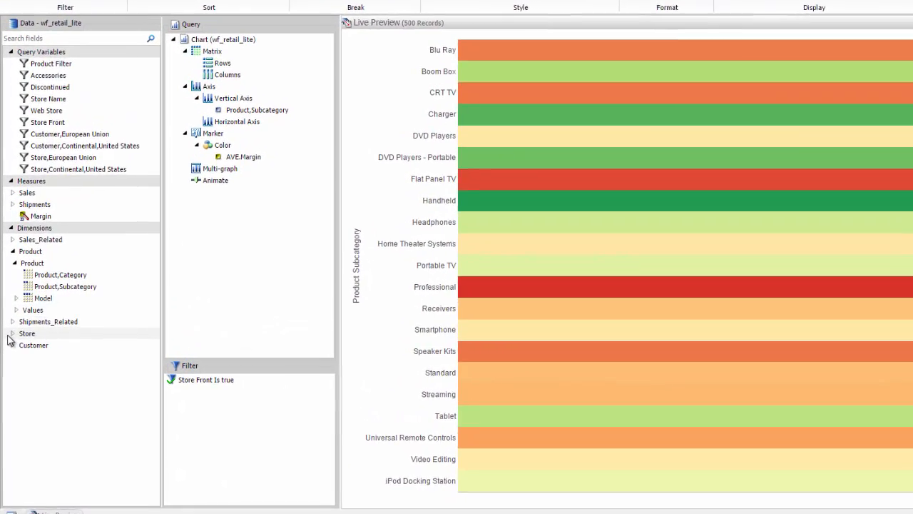
# Step: Place Store,Country from the Store dimension on the heatmap's horizontal axis
pyautogui.click(8, 338)
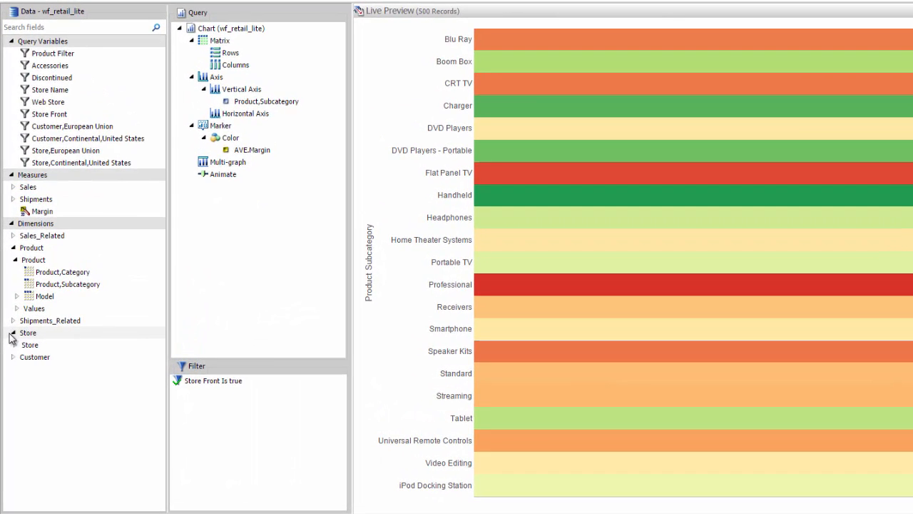
pyautogui.click(16, 344)
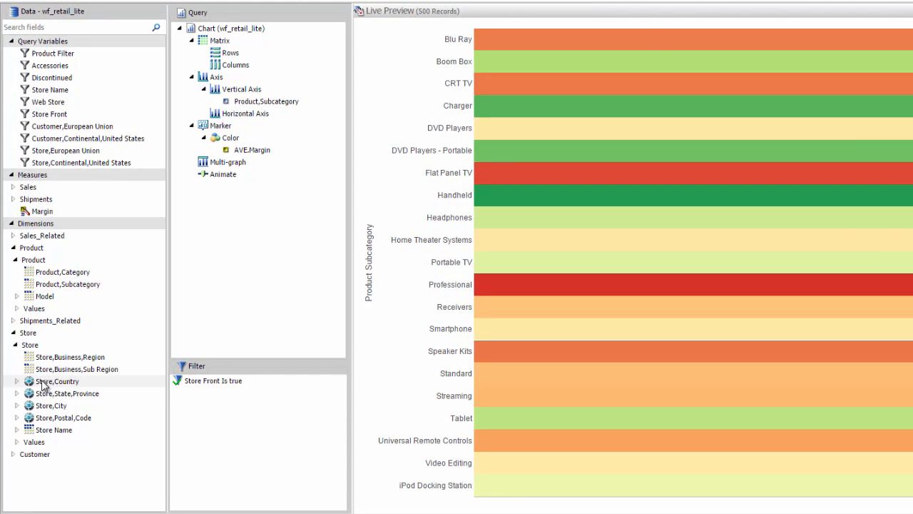
pyautogui.moveTo(41, 385); pyautogui.dragTo(242, 120)
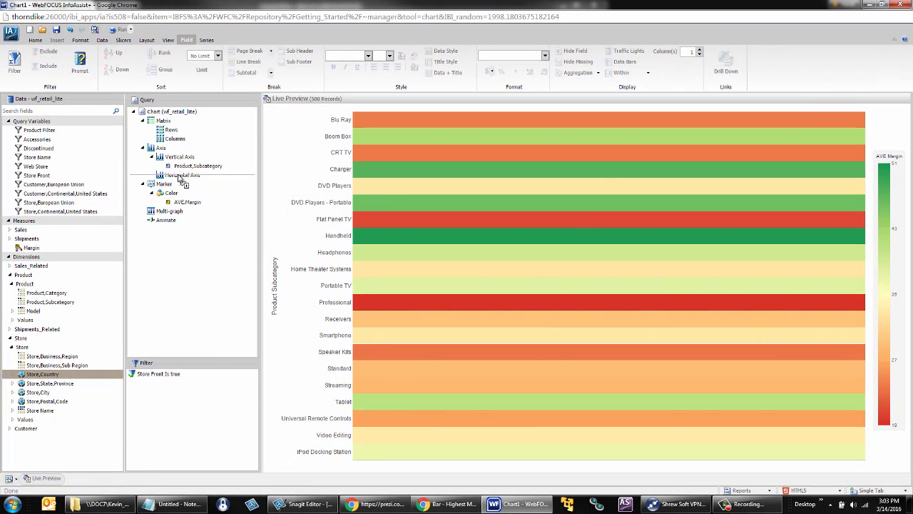
pyautogui.moveTo(180, 178); pyautogui.dragTo(181, 180)
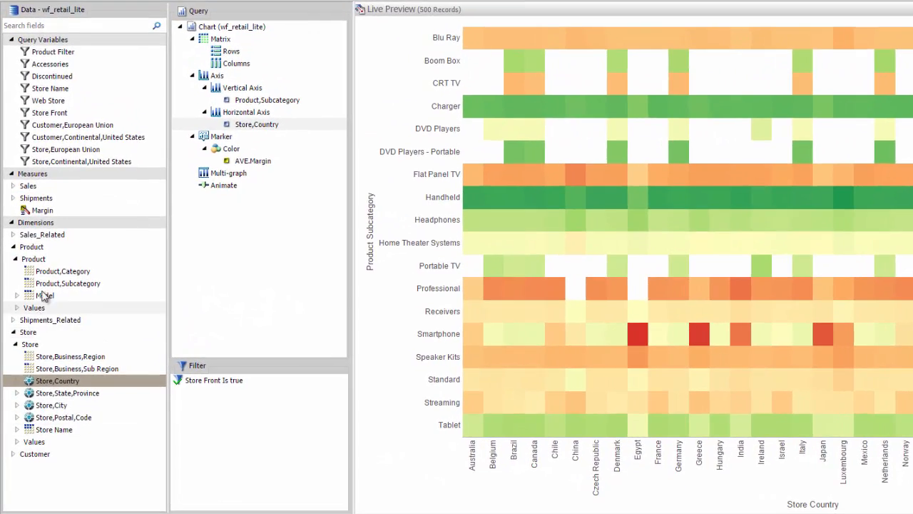
# Step: Add Sale,Month from the simple transaction date fields as the chart's Animate field
pyautogui.click(12, 234)
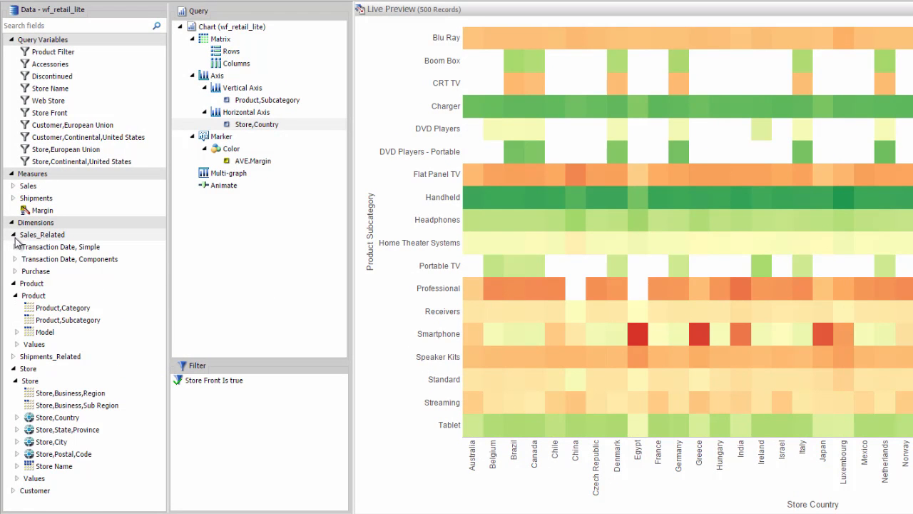
pyautogui.click(15, 247)
pyautogui.moveTo(48, 283); pyautogui.dragTo(224, 189)
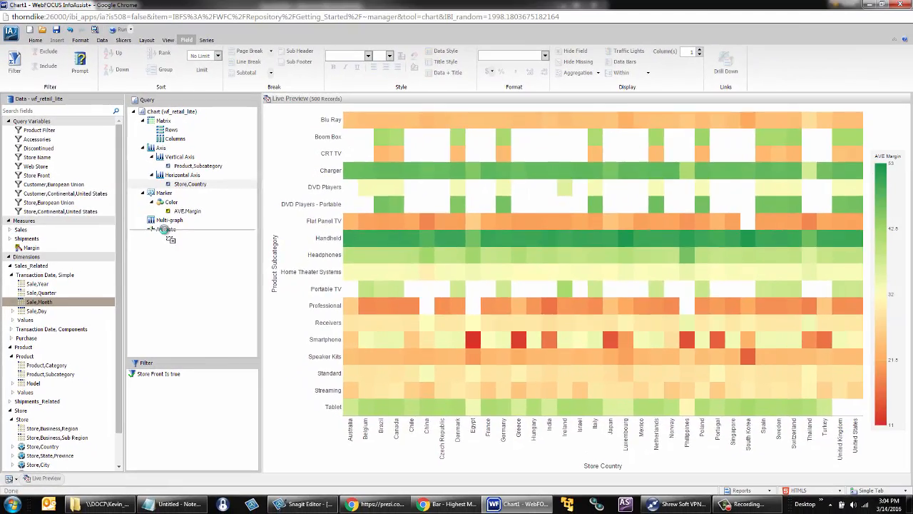